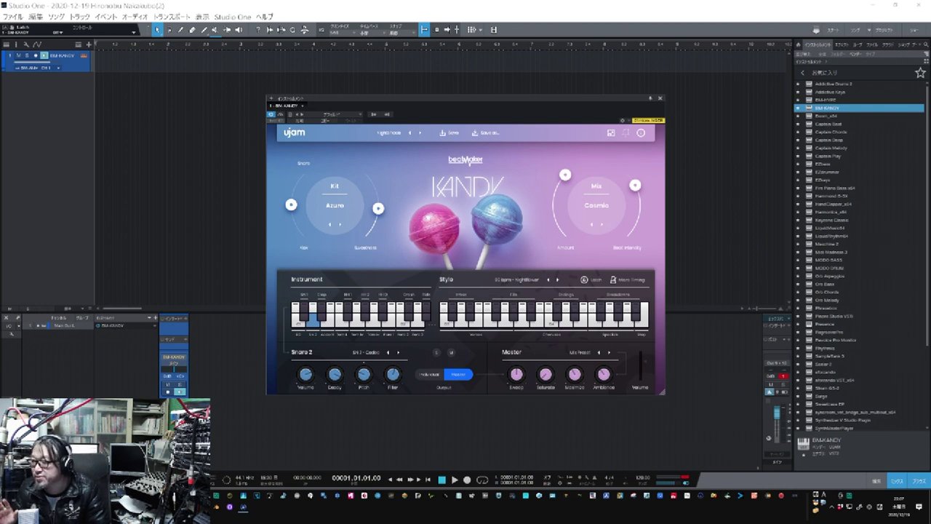
Step: Audition verse, fill and chorus phrases of the Nightflower style on the style keyboard
click(446, 325)
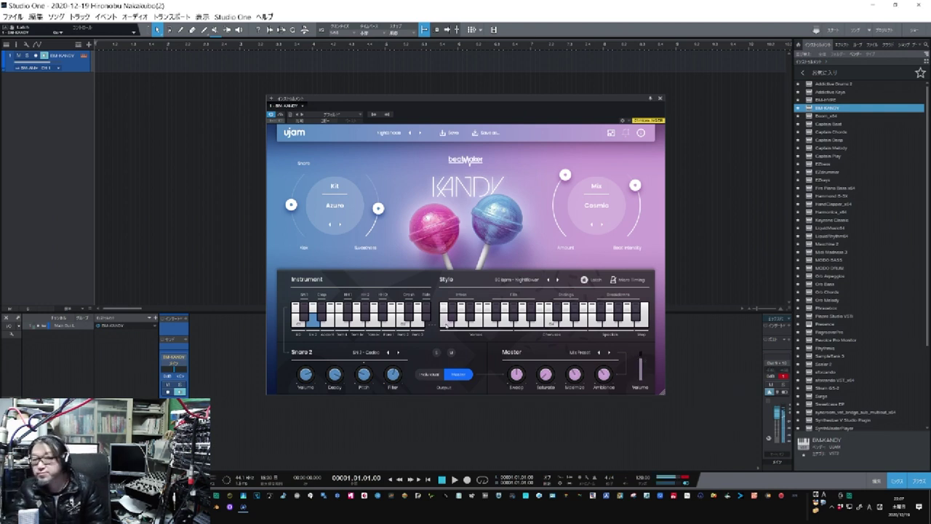
click(448, 326)
click(463, 326)
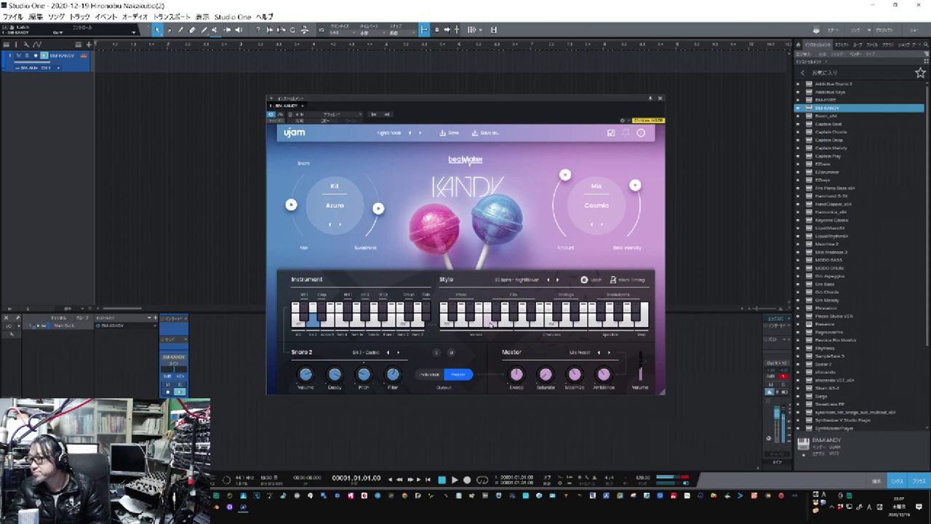
click(490, 322)
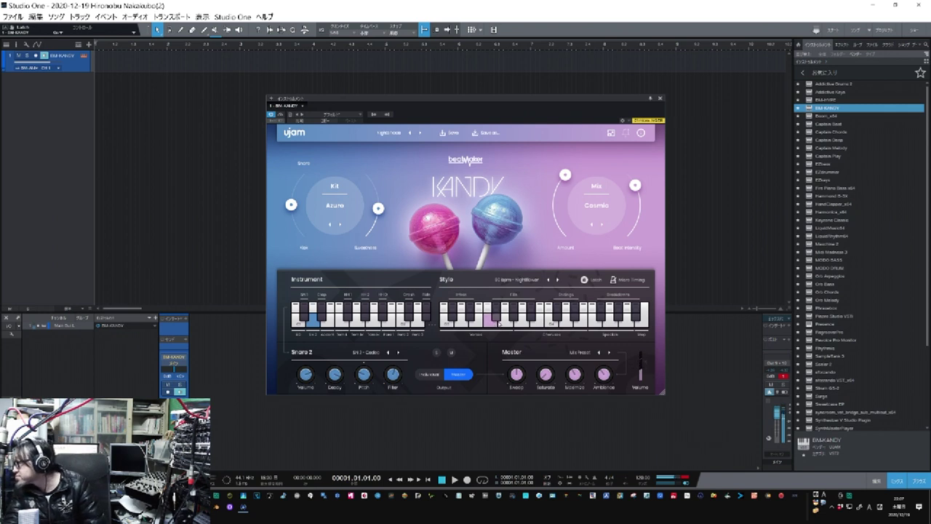
click(507, 322)
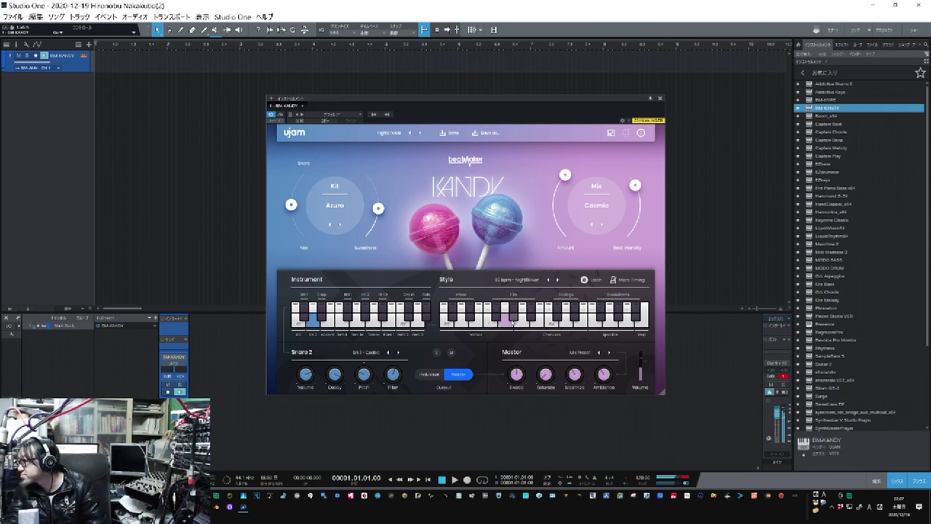
click(514, 317)
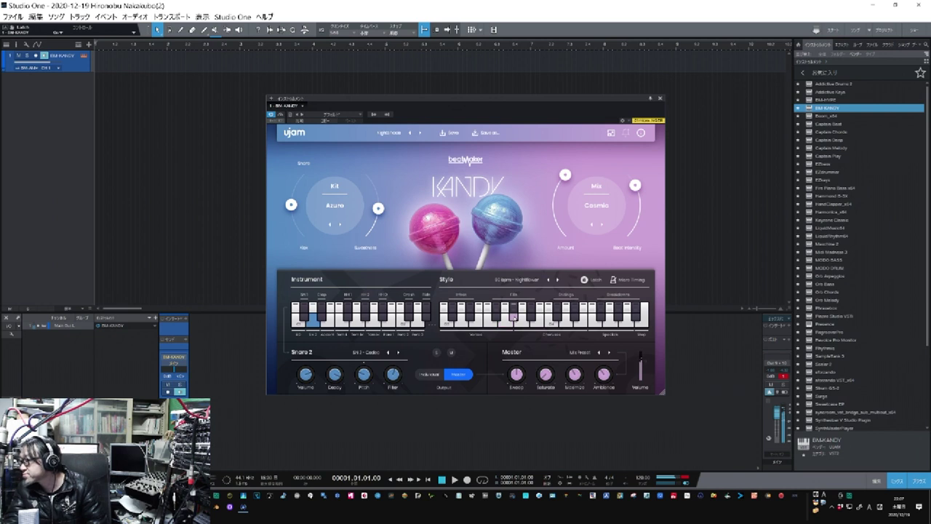
click(525, 326)
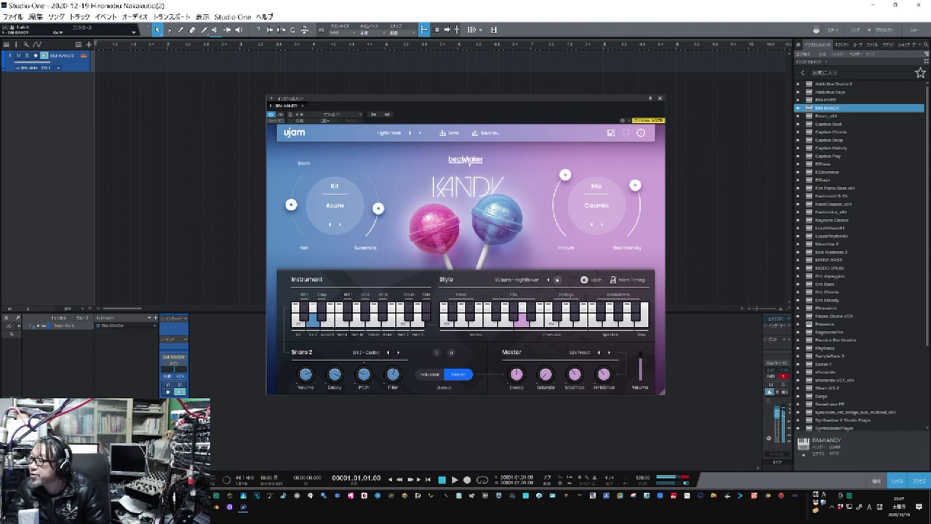
Step: Advance the style to 100 bpm - Admire You and audition one of its fills and a verse phrase
click(558, 279)
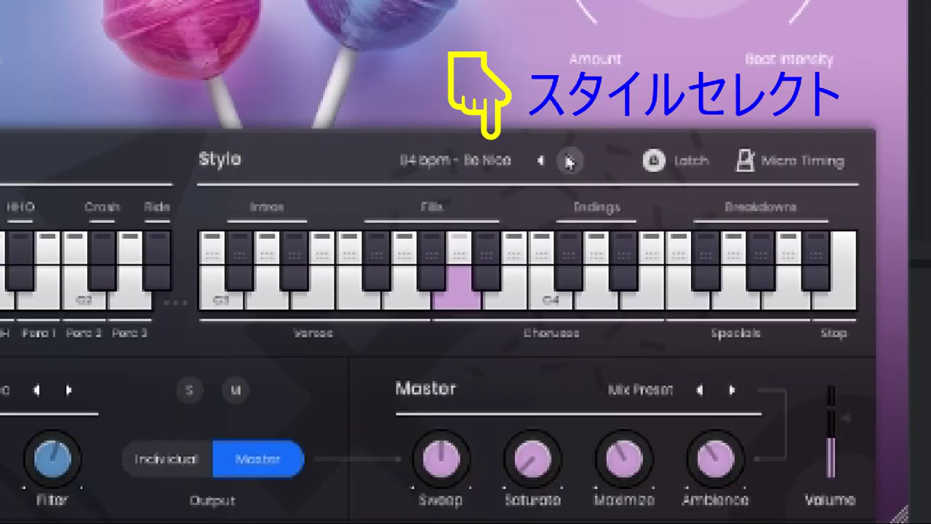
click(569, 162)
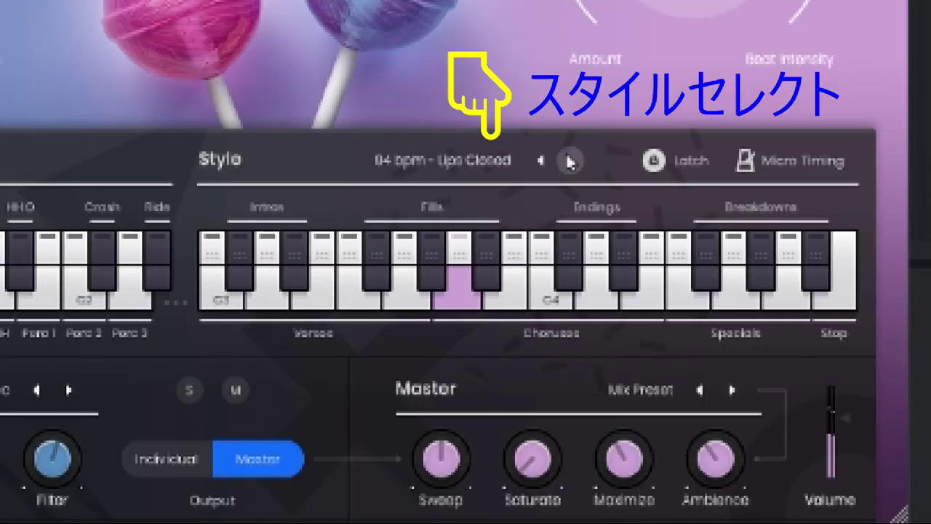
click(570, 161)
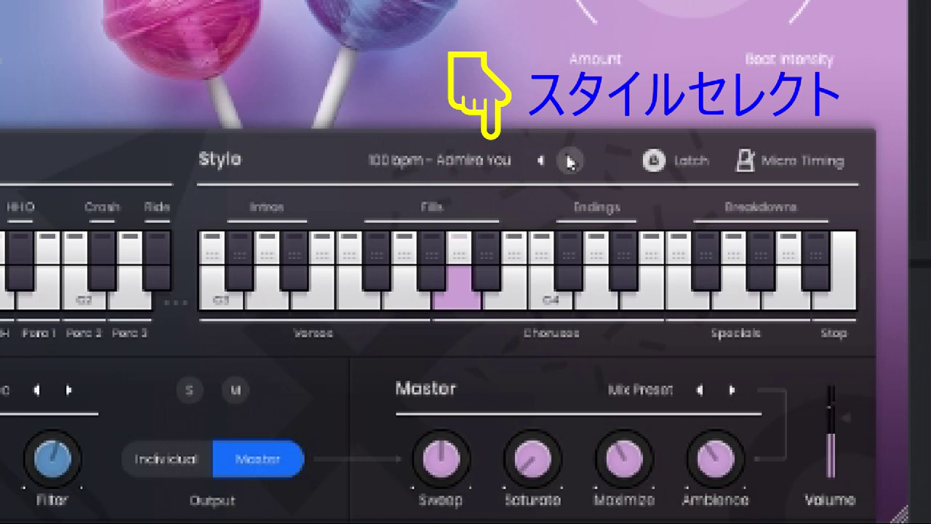
click(378, 295)
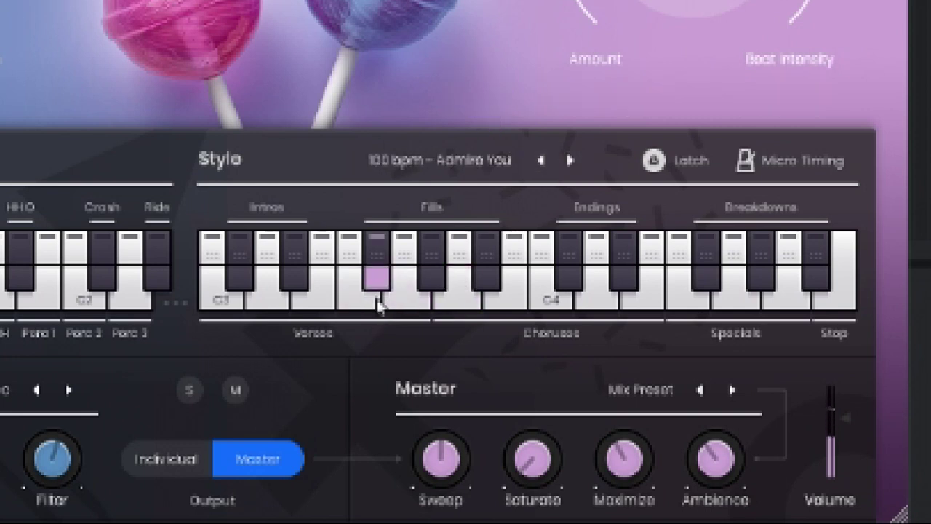
click(370, 308)
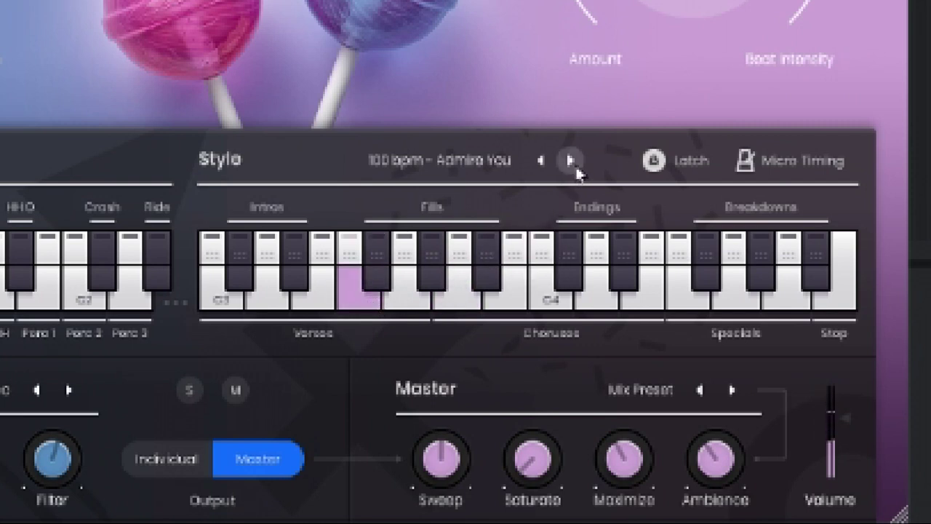
Step: Step through the Dreamer, Joke and Sweet Lies styles and settle on 108 bpm - Top Bottom
click(571, 161)
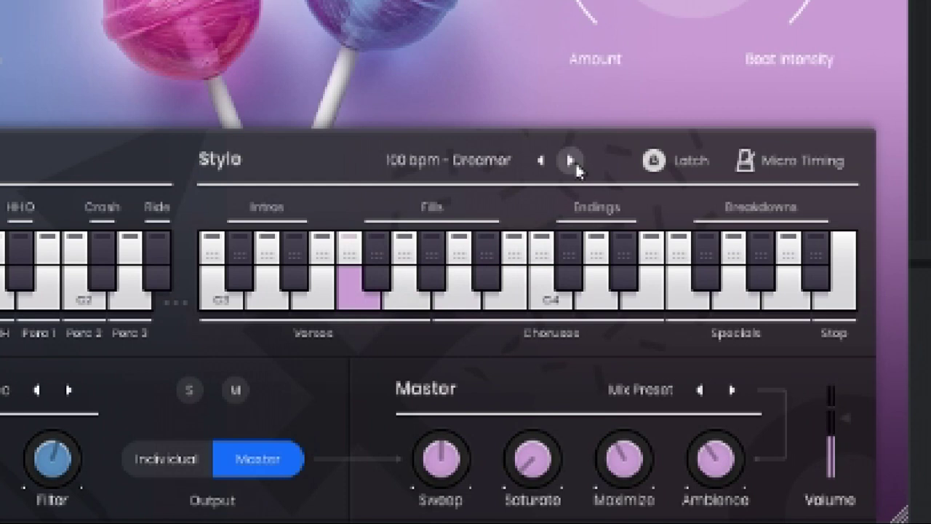
click(571, 161)
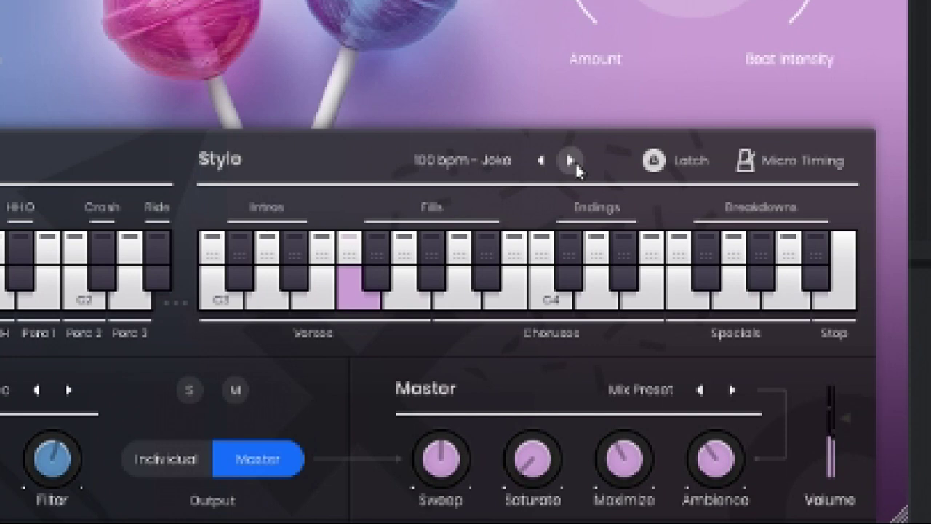
click(572, 160)
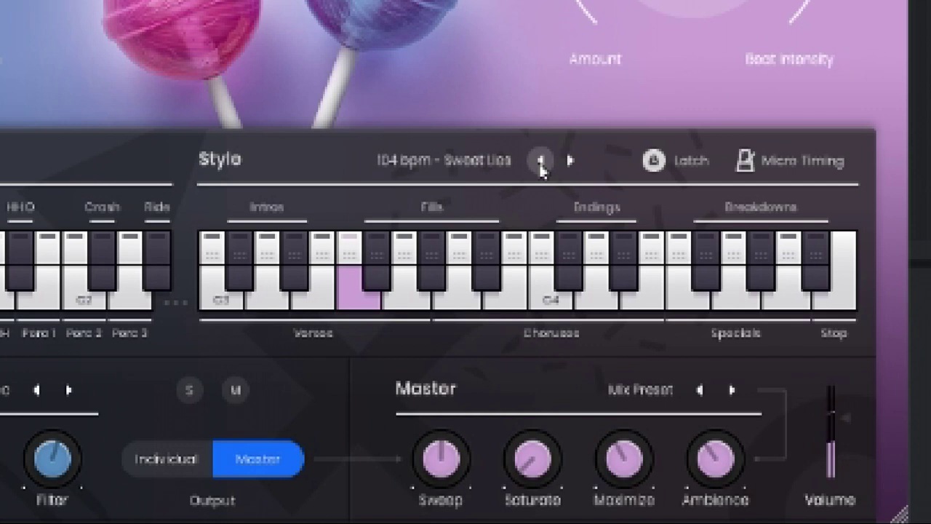
click(540, 162)
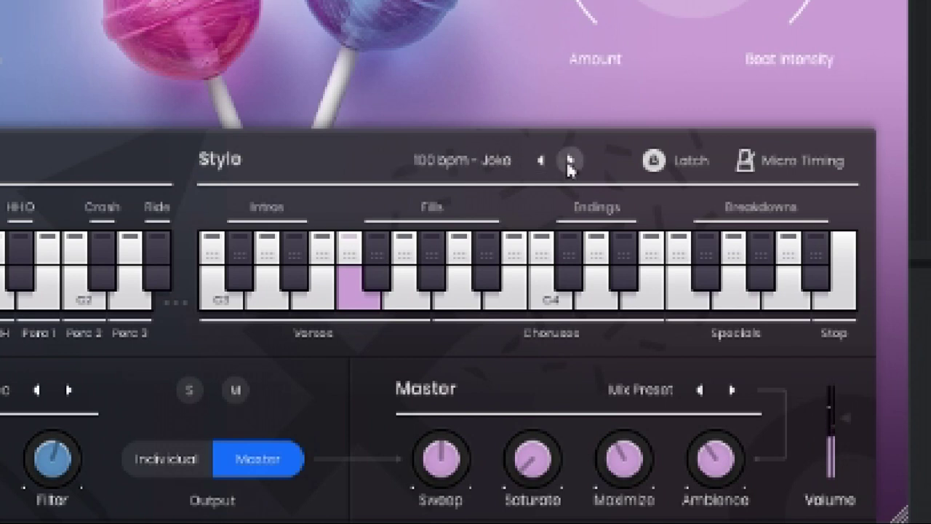
click(570, 160)
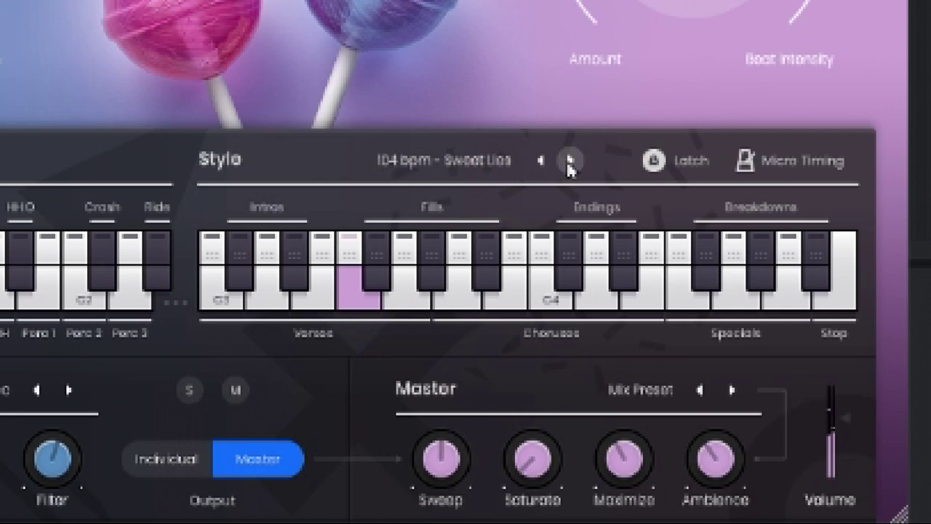
click(569, 162)
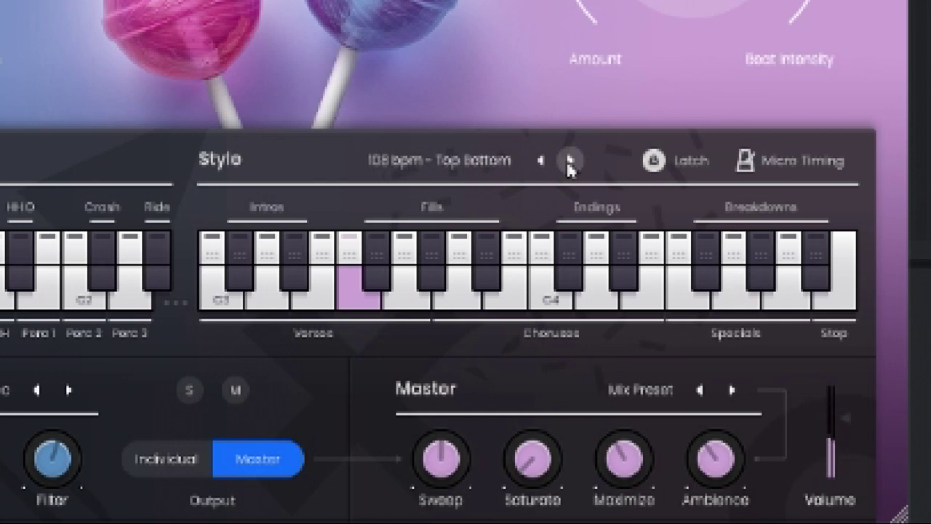
Step: Browse the list of available styles
click(456, 159)
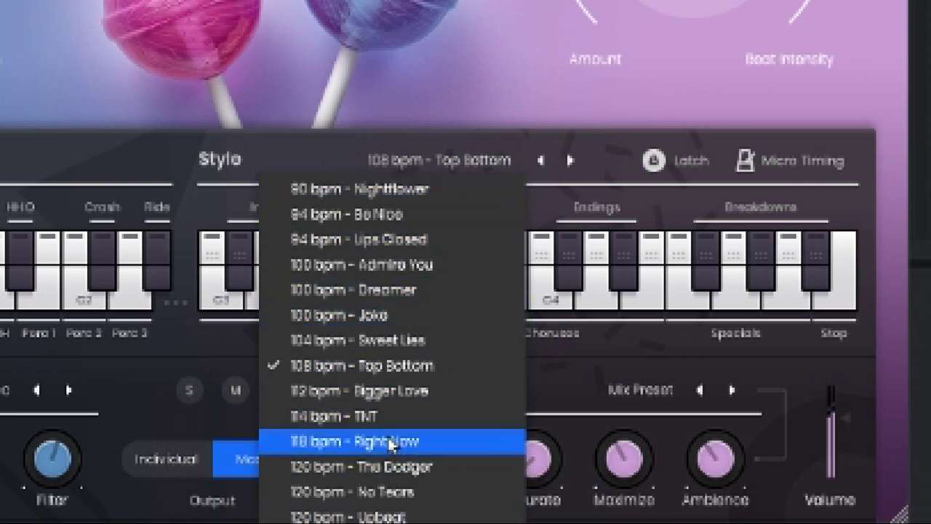
click(427, 159)
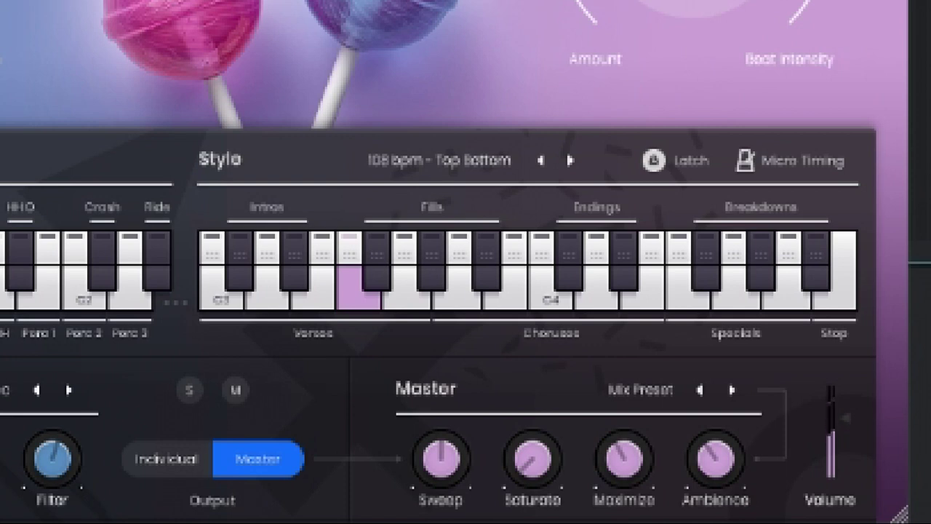
click(662, 169)
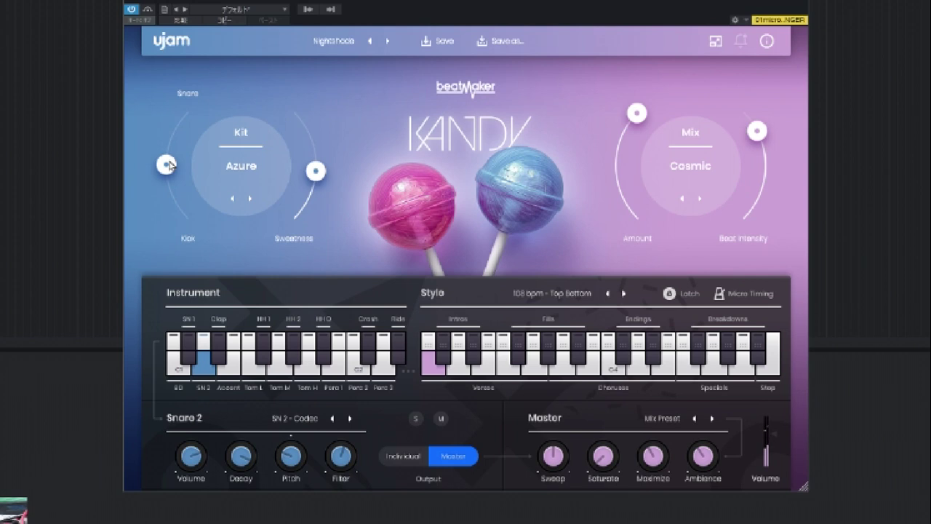
Step: Try the kit's Snare–Klax balance at both extremes and restore its middle position
drag(170, 165, 194, 105)
double_click(194, 106)
drag(166, 165, 196, 268)
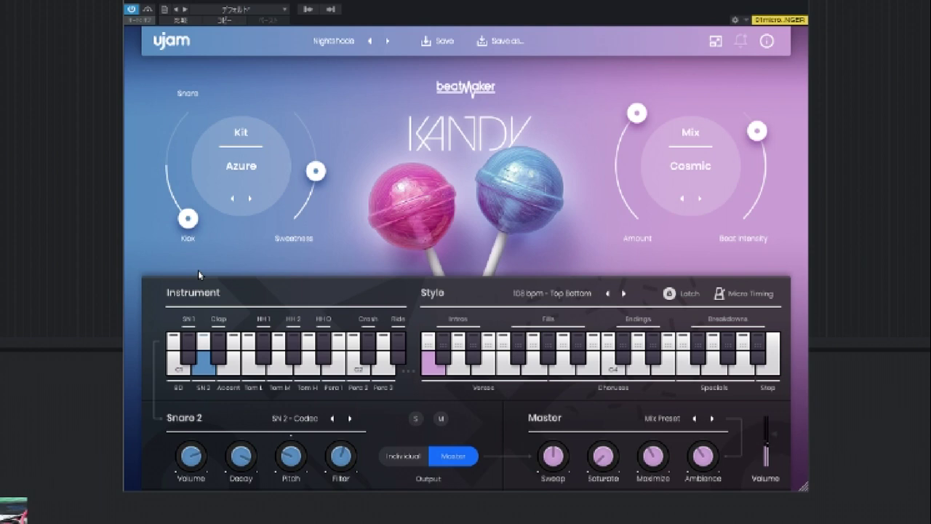
key(ctrl+z)
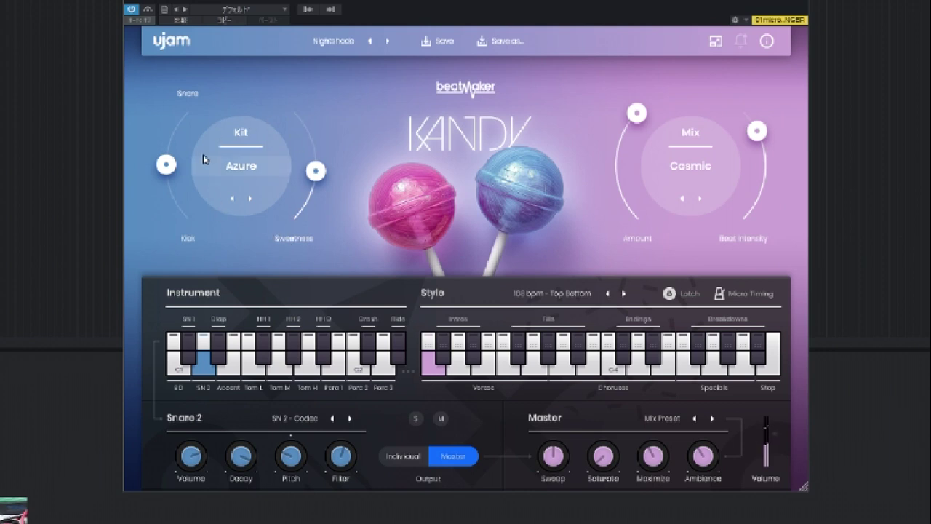
Step: Change the kit to Codec and the mix to Reflect
click(241, 171)
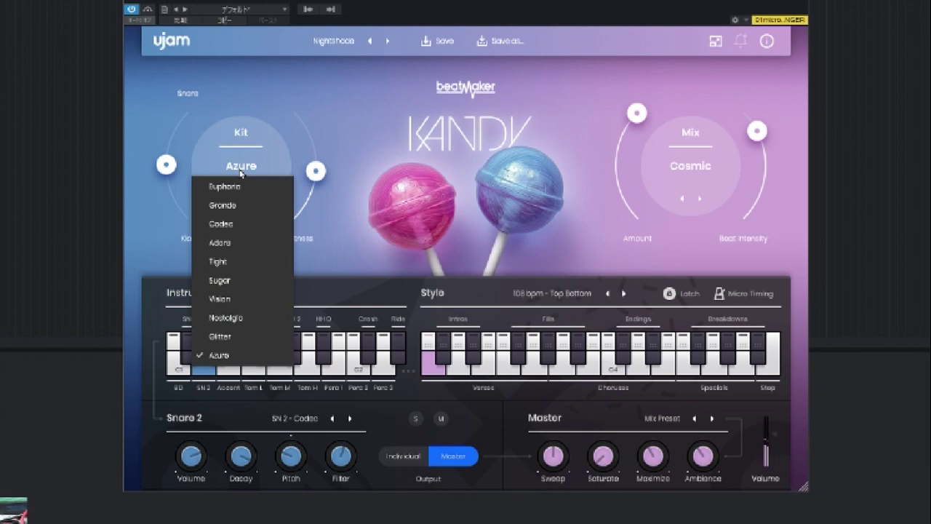
click(221, 224)
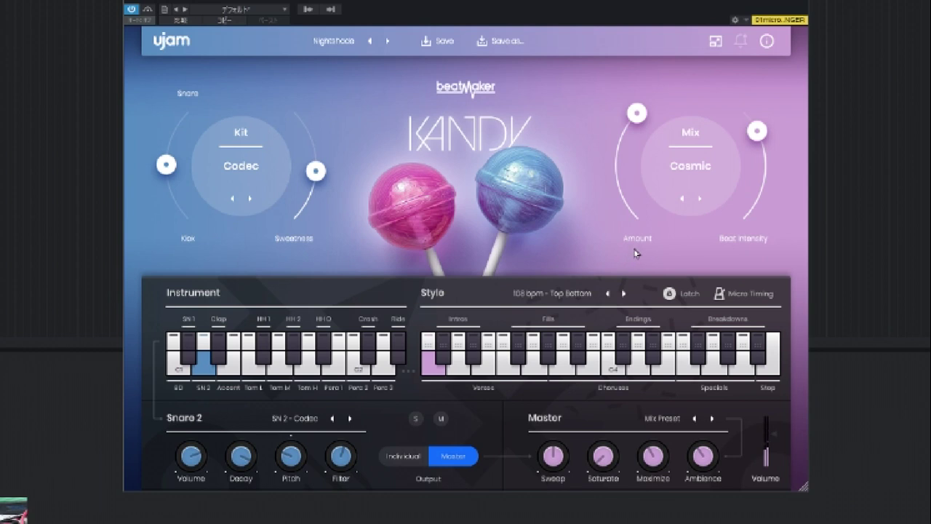
click(691, 169)
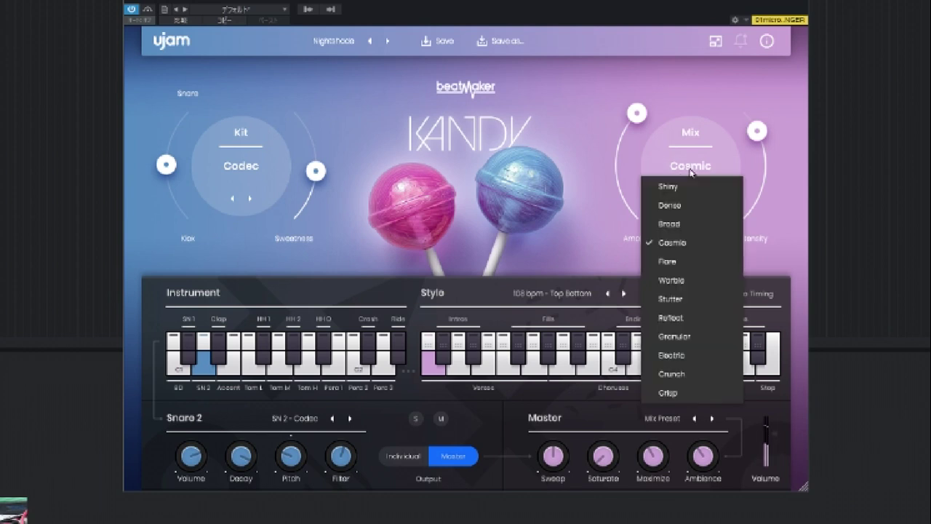
click(675, 329)
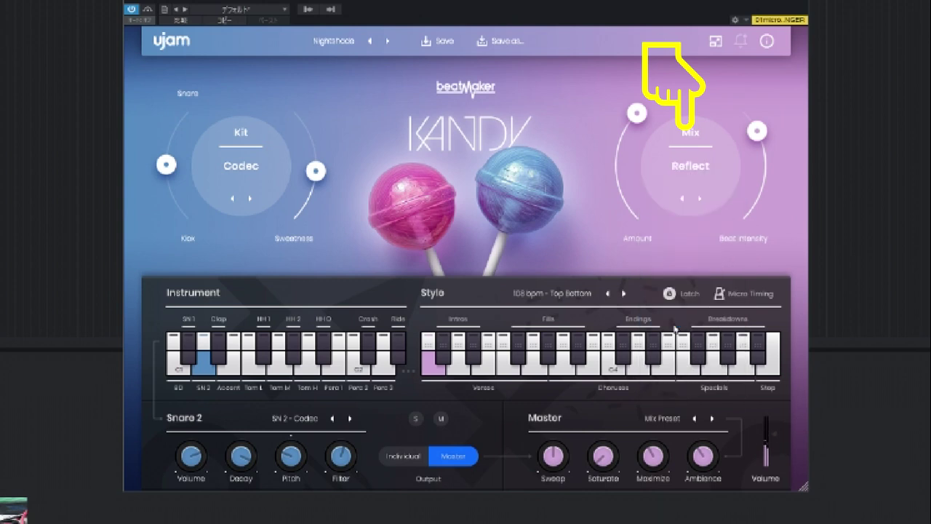
Step: Lower the mix Amount to about two-thirds and try adjusting the Beat Intensity
drag(638, 115, 622, 163)
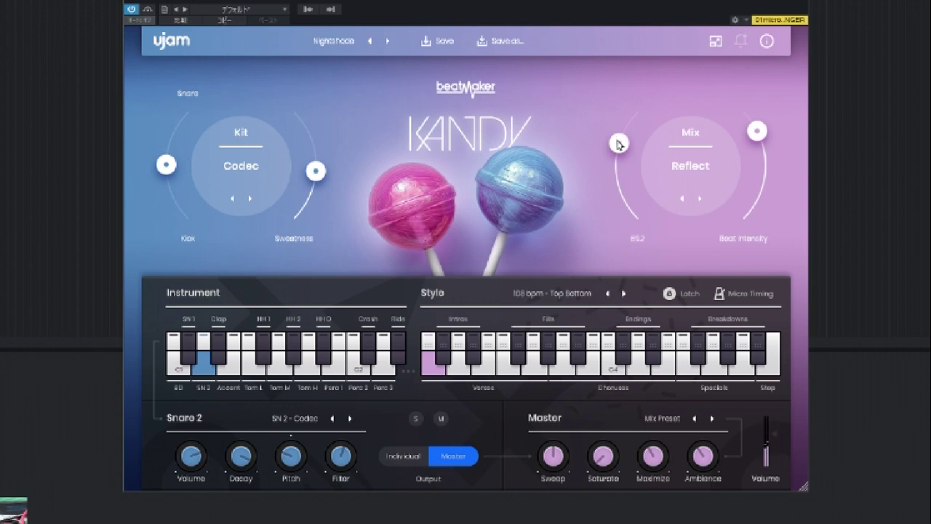
mouse_move(618, 144)
mouse_down()
mouse_move(623, 209)
mouse_move(623, 149)
mouse_up()
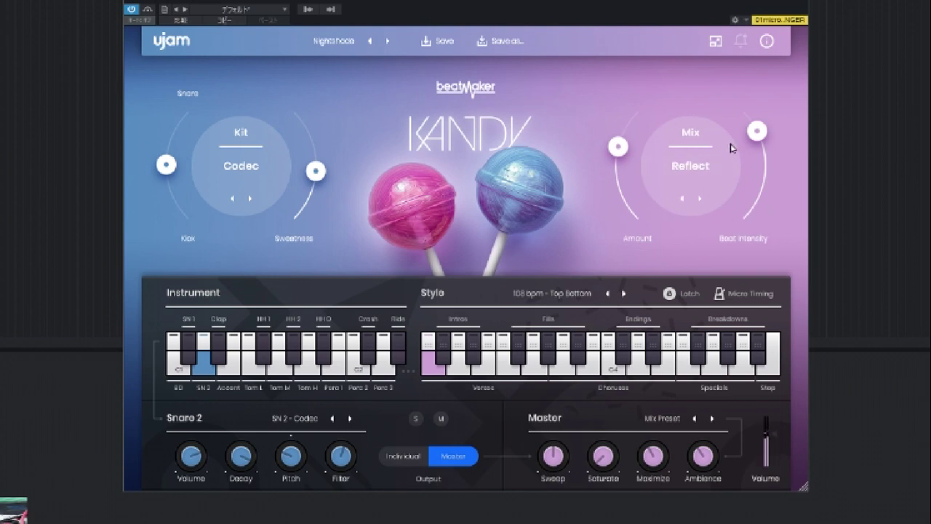
mouse_move(757, 133)
mouse_down()
mouse_move(771, 174)
mouse_move(769, 216)
mouse_move(753, 246)
mouse_move(769, 178)
mouse_move(765, 137)
mouse_up()
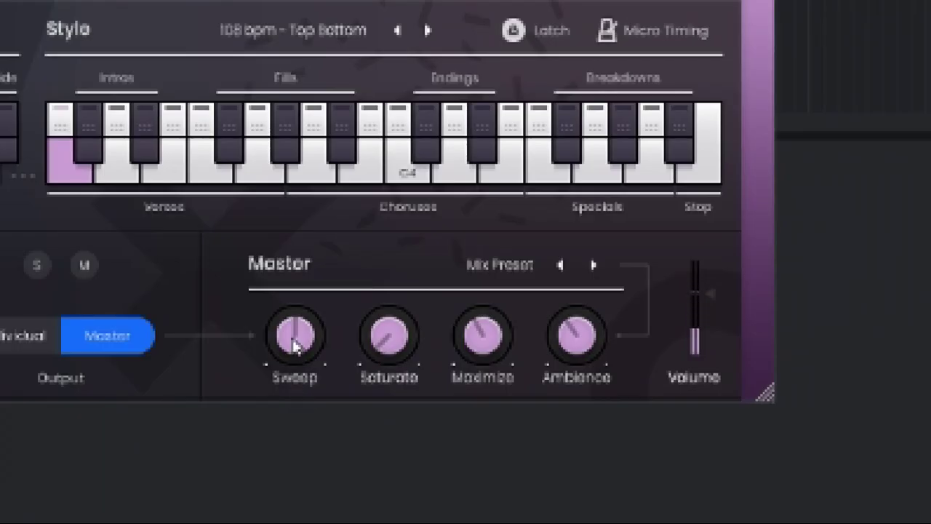
Step: Try out the Master section's Sweep, return it to centre, and raise Saturate slightly
drag(553, 458, 556, 451)
drag(302, 329, 256, 344)
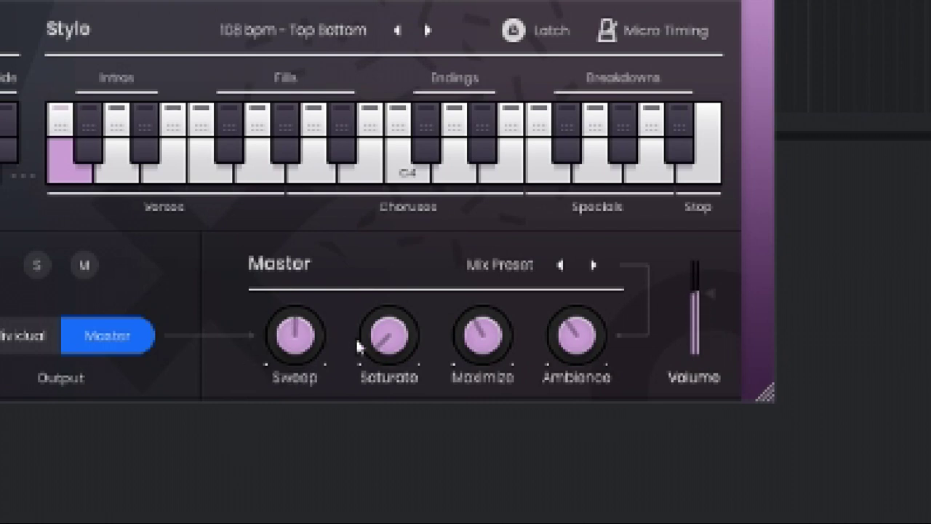
mouse_move(384, 339)
mouse_down()
mouse_move(436, 224)
mouse_move(390, 294)
mouse_move(384, 323)
mouse_up()
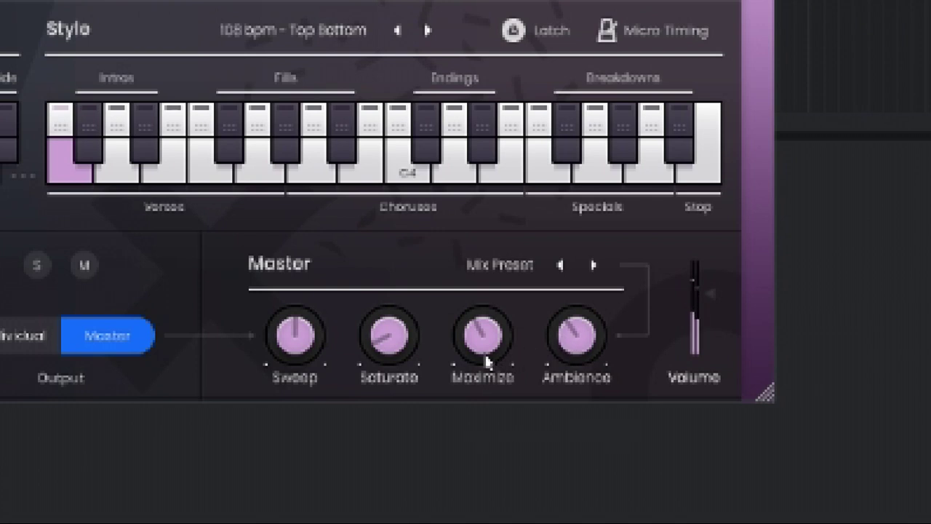
Step: Try Maximize near its maximum, settle it at a moderately high level, and adjust Ambience in the Master section
drag(486, 343, 566, 176)
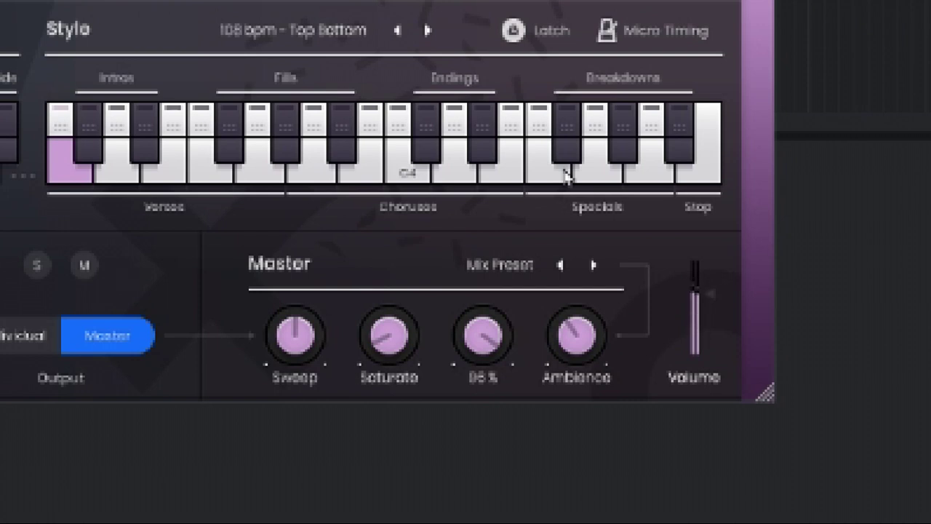
drag(566, 176, 514, 264)
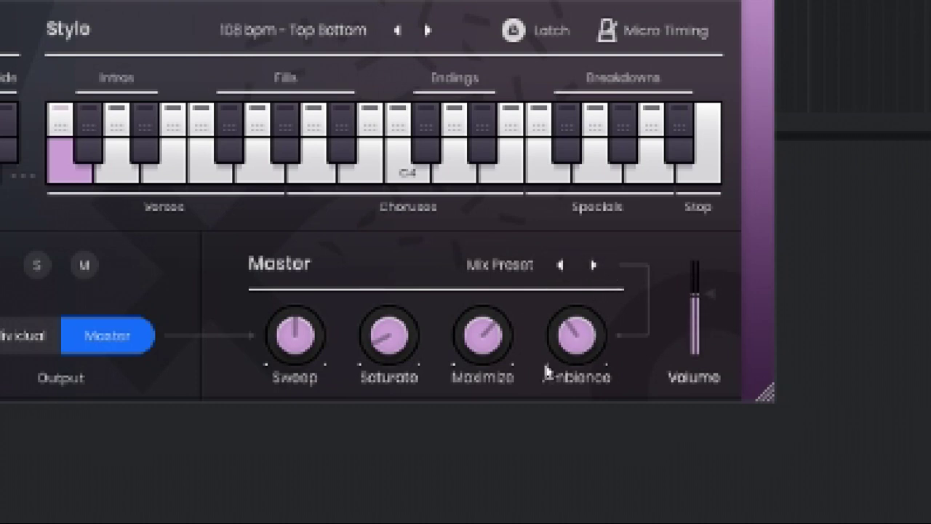
drag(568, 349, 556, 314)
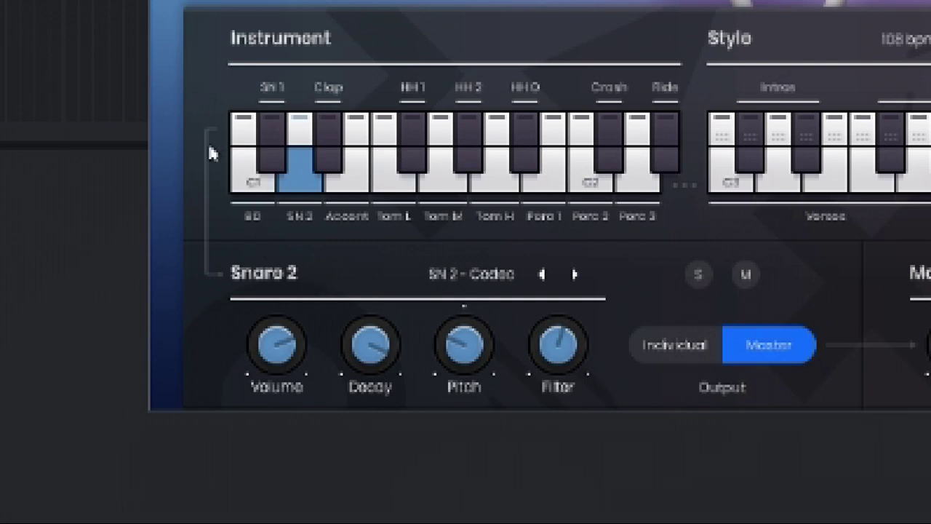
Step: Audition the bass drum, change its sound to BD - Tight, and audition it again
click(248, 128)
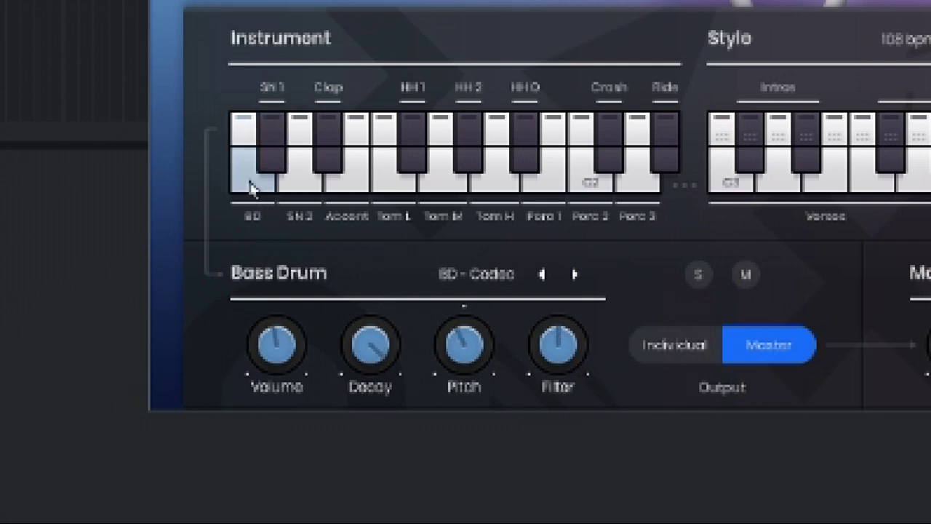
click(249, 187)
click(249, 188)
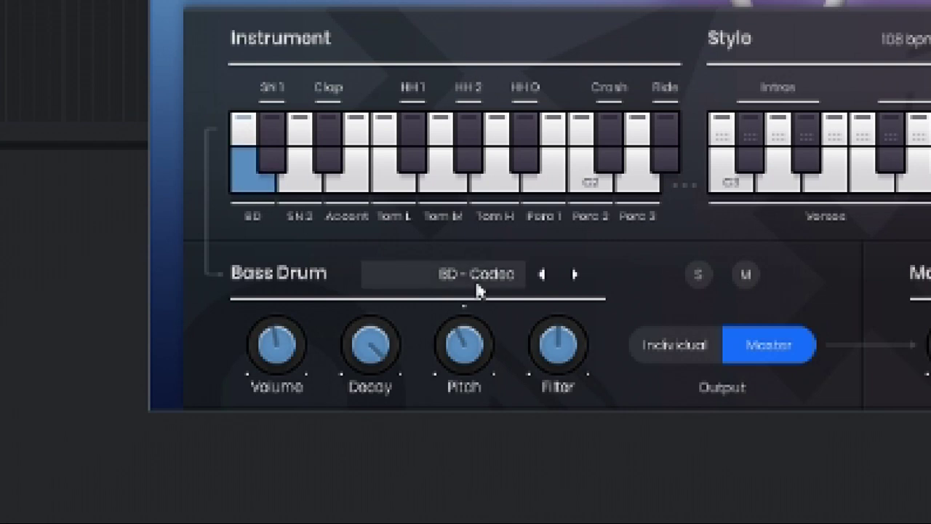
click(451, 276)
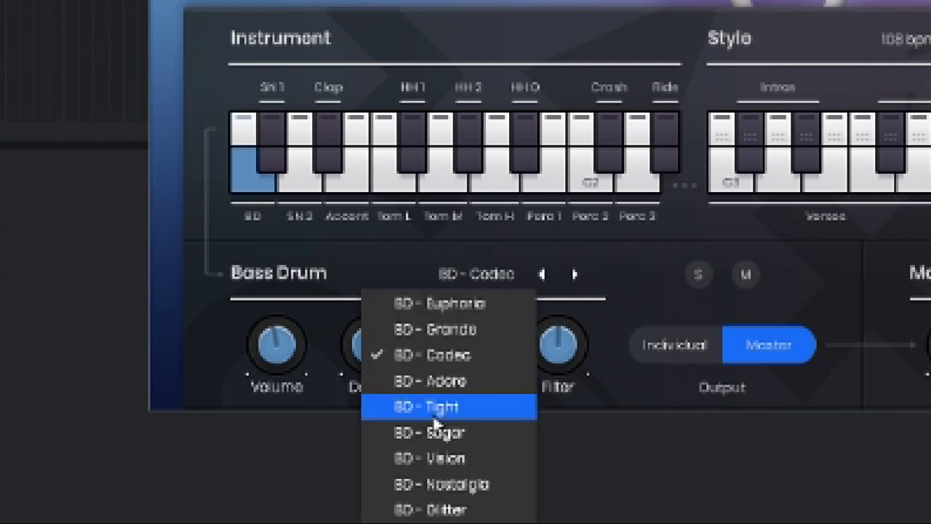
click(435, 407)
click(245, 187)
click(245, 187)
click(244, 188)
click(244, 187)
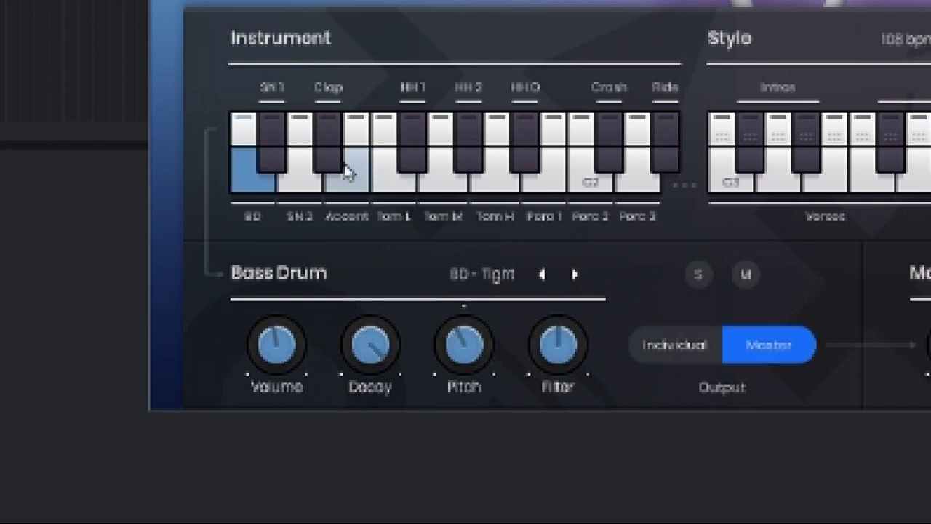
Step: Change the Snare 2 sound to SN 2 - Tight
click(308, 182)
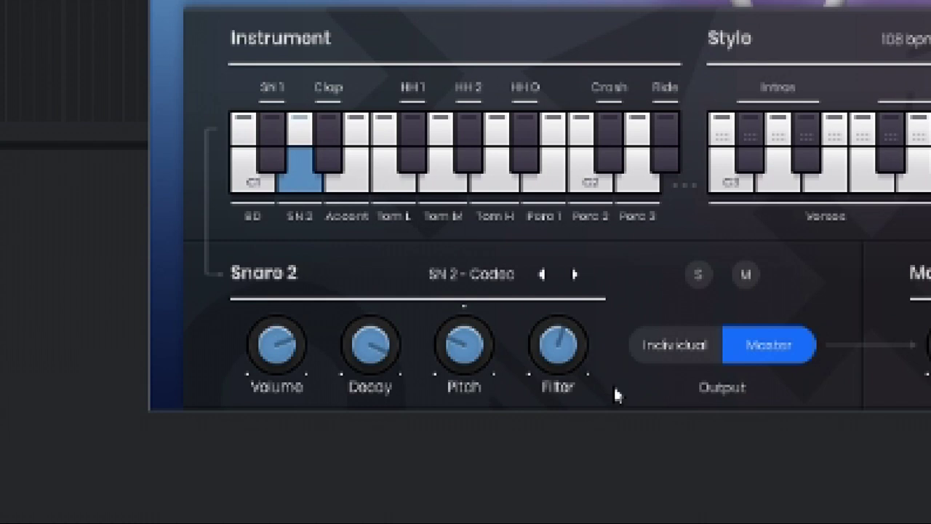
click(518, 281)
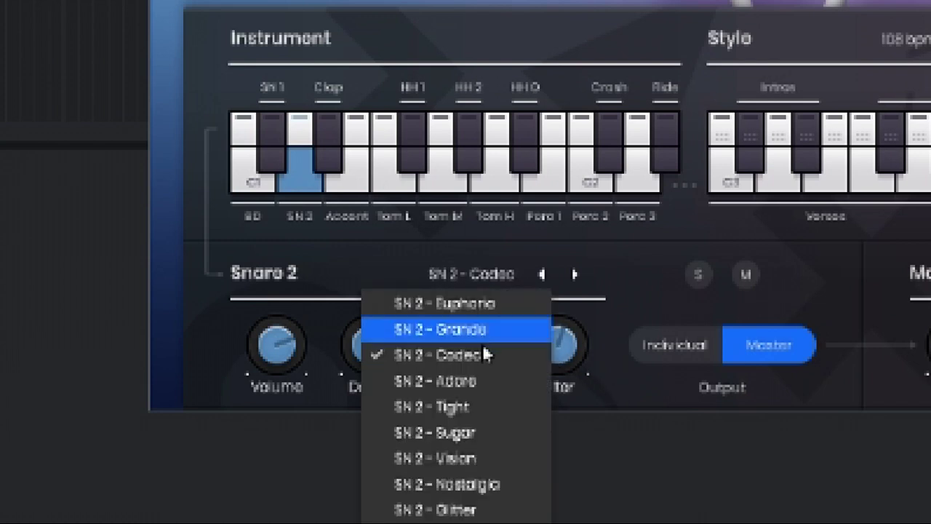
click(457, 406)
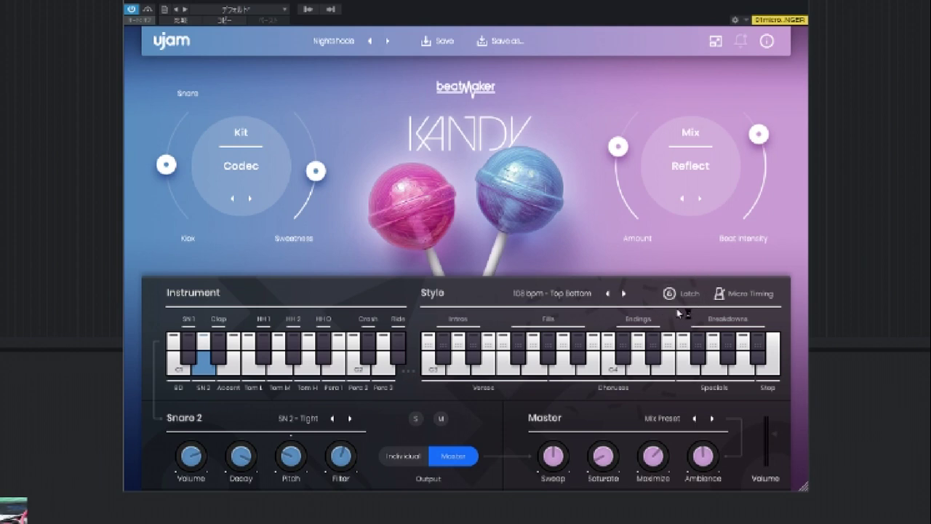
Step: Start a verse pattern with Latch enabled and switch the style to TNT while it plays
click(669, 296)
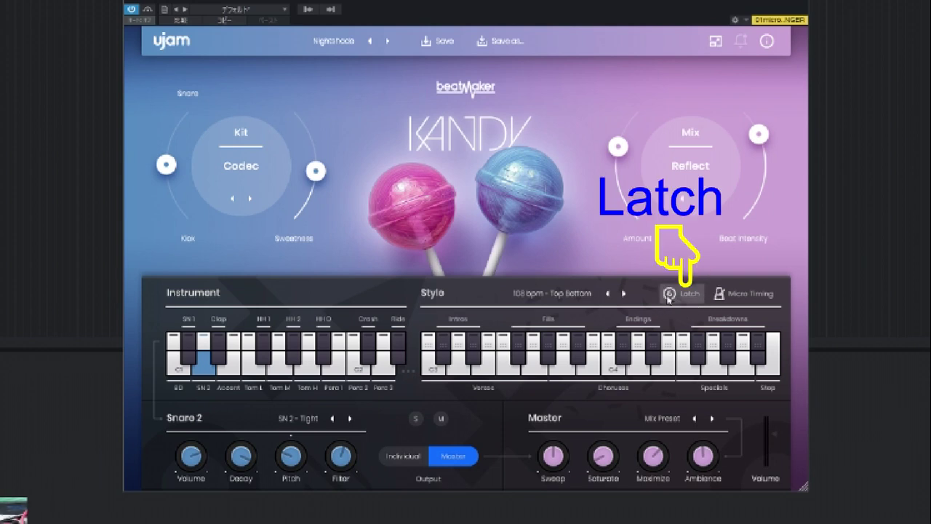
click(529, 371)
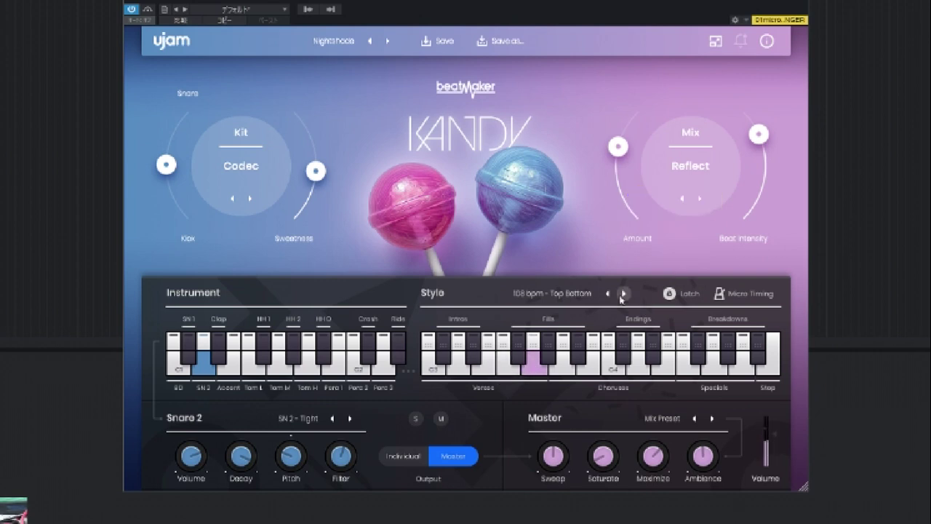
click(622, 294)
click(622, 294)
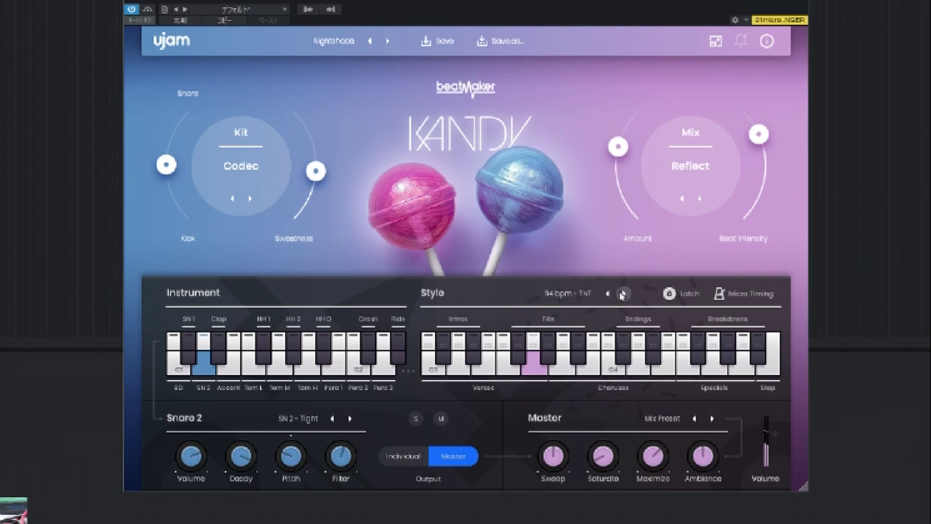
Step: Audition several latched chorus patterns of the TNT style and turn Latch off
click(593, 368)
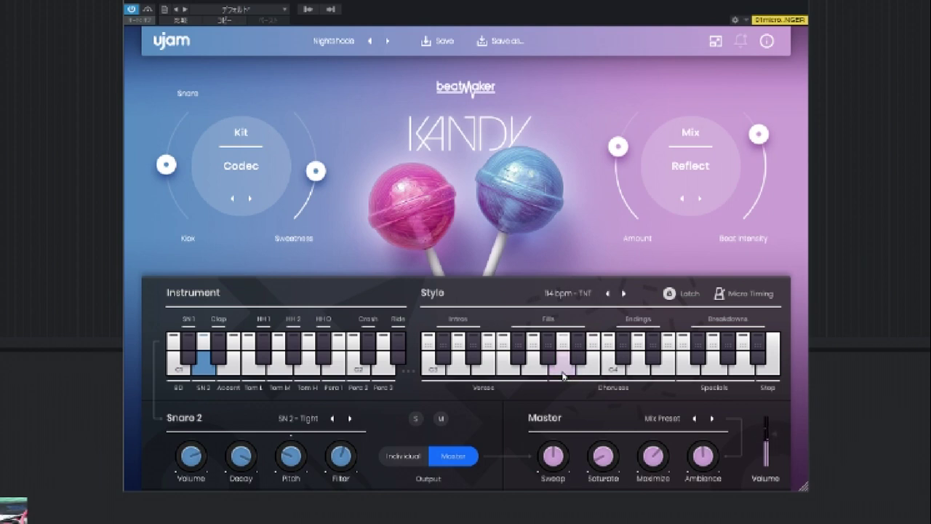
click(563, 374)
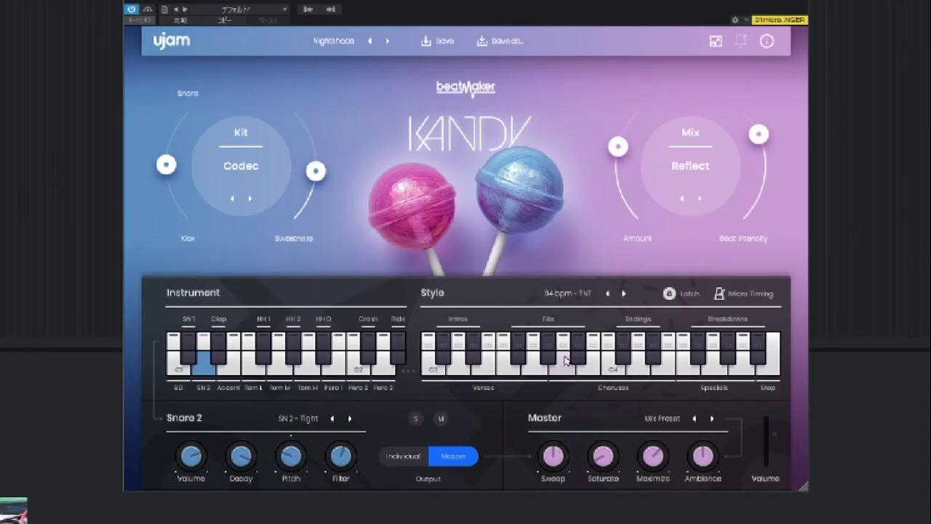
click(614, 369)
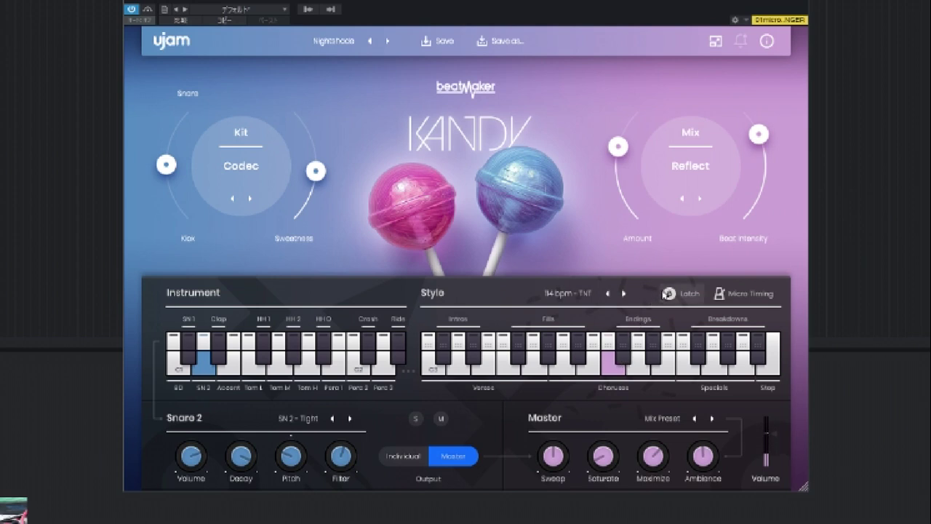
click(668, 293)
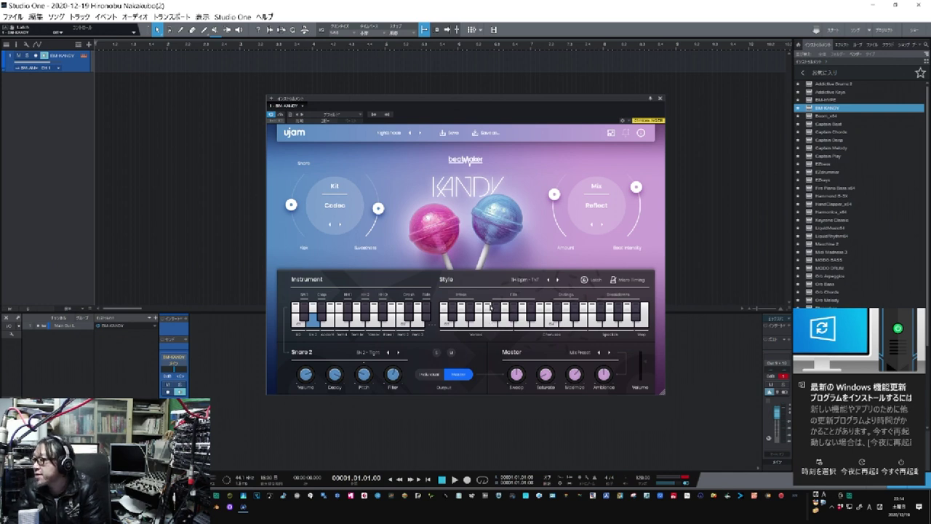
Step: Place an intro, a verse and a chorus pattern end to end as MIDI clips on the BM-KANDY track from bar 1 and play them back
drag(452, 309, 132, 54)
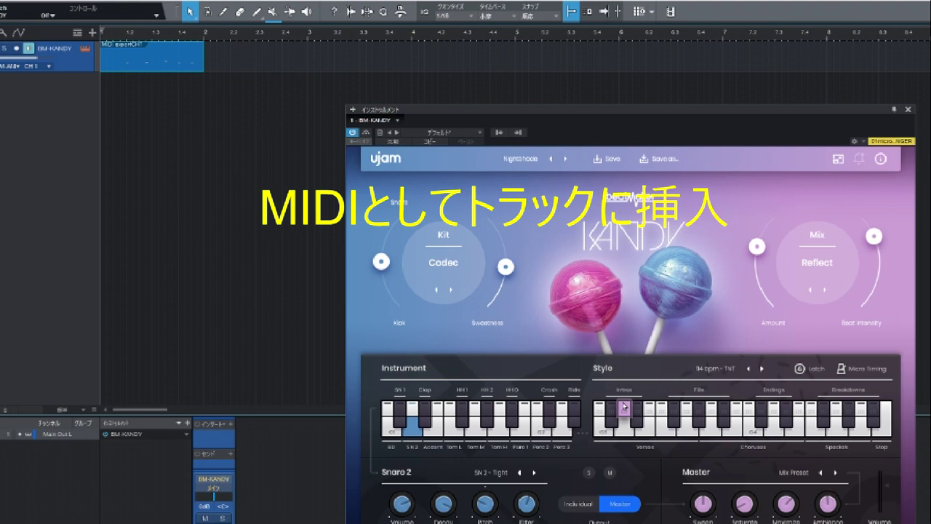
drag(626, 411, 228, 62)
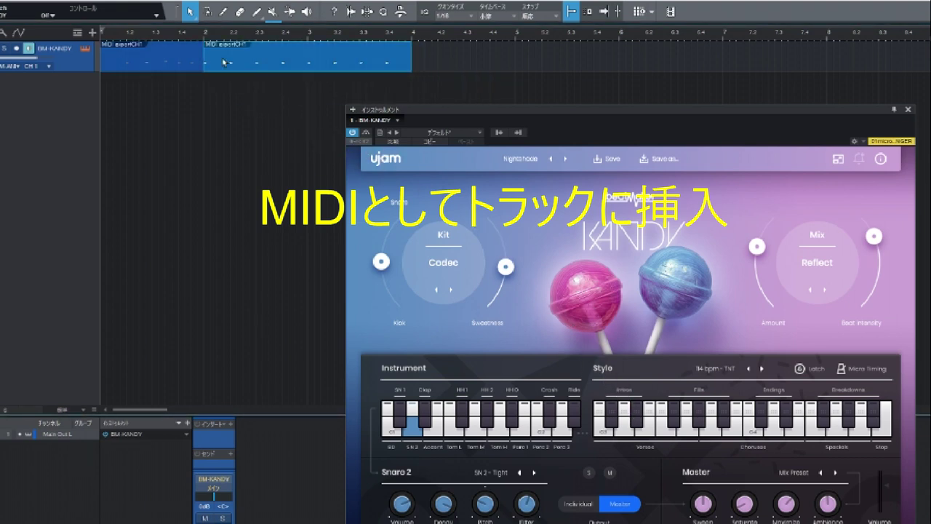
click(735, 411)
drag(736, 412, 430, 64)
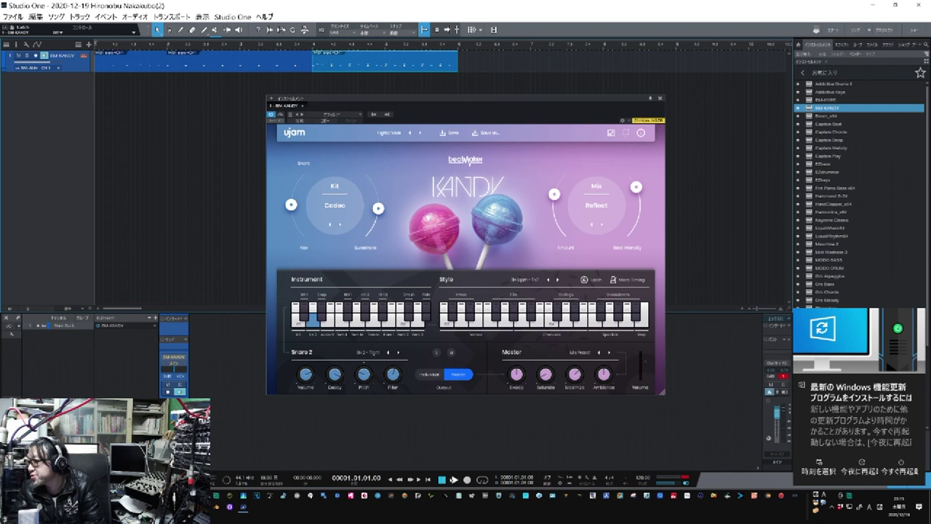
click(453, 480)
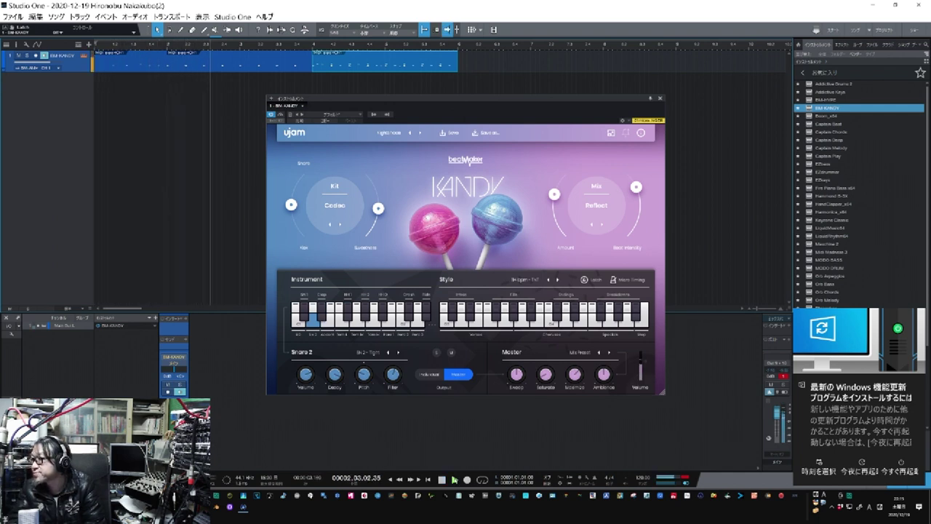
click(441, 481)
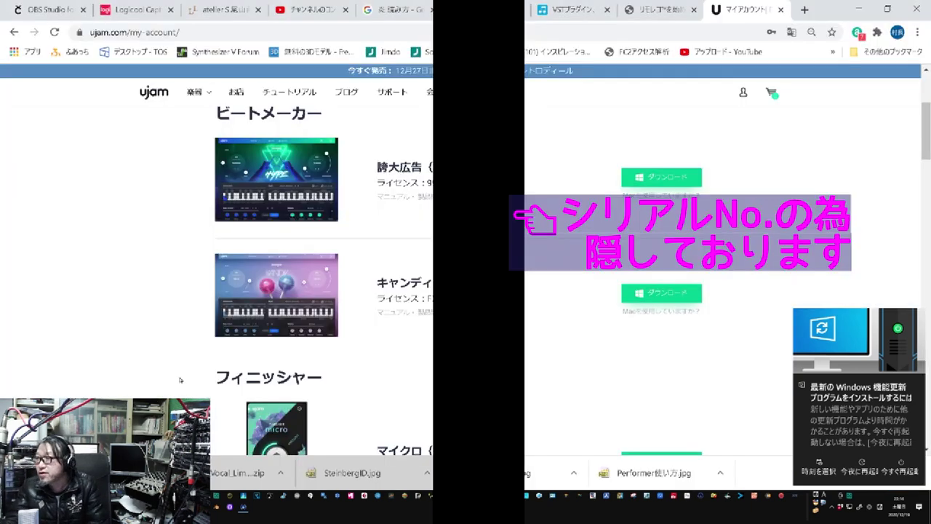
Step: Look through the owned plug-ins by category and their download options on the ujam account page
scroll(181, 379, down, 6)
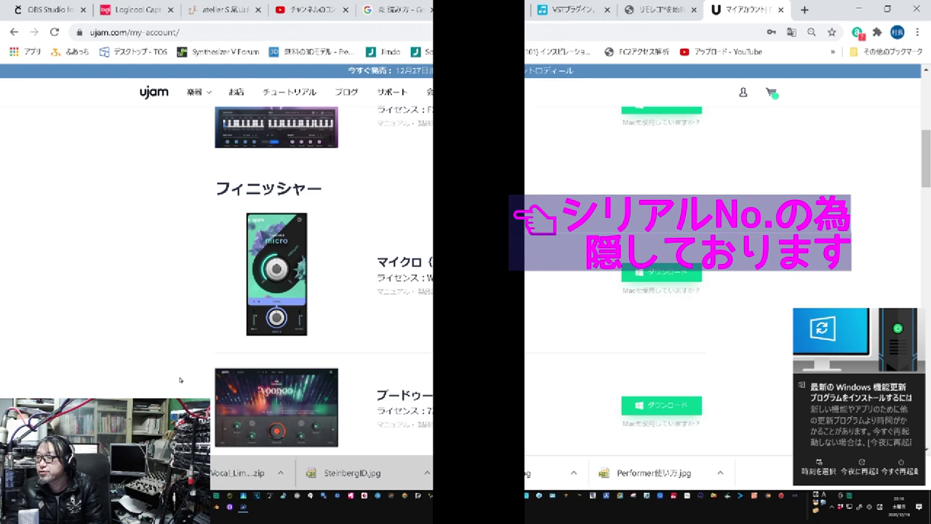
scroll(180, 379, down, 6)
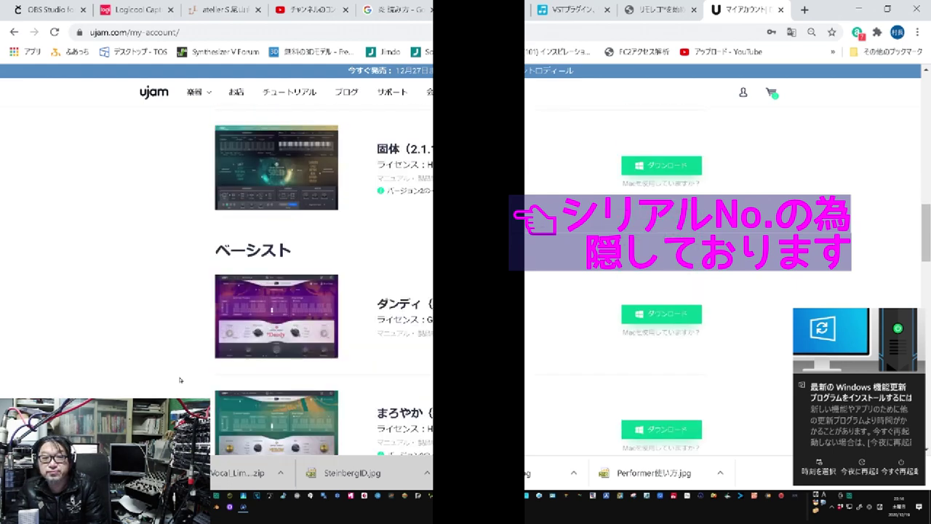
scroll(180, 379, down, 3)
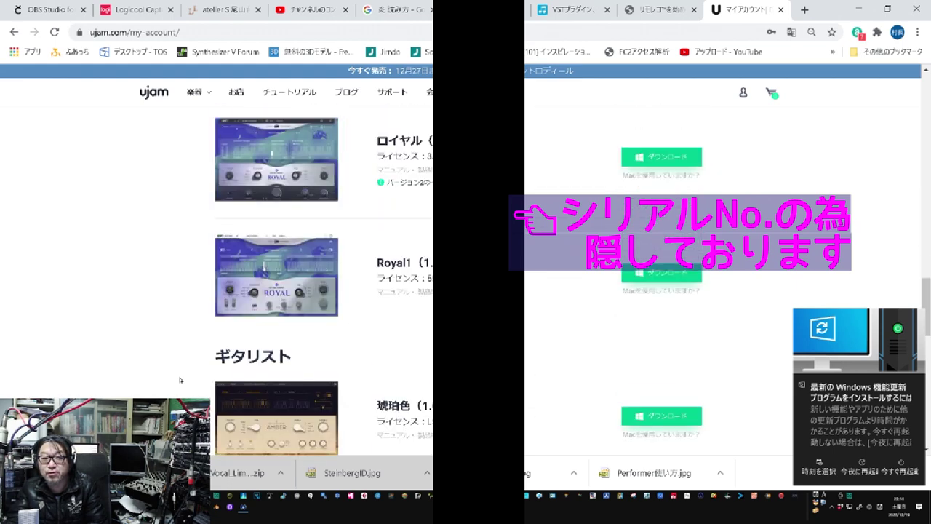
scroll(180, 380, down, 6)
scroll(181, 380, down, 3)
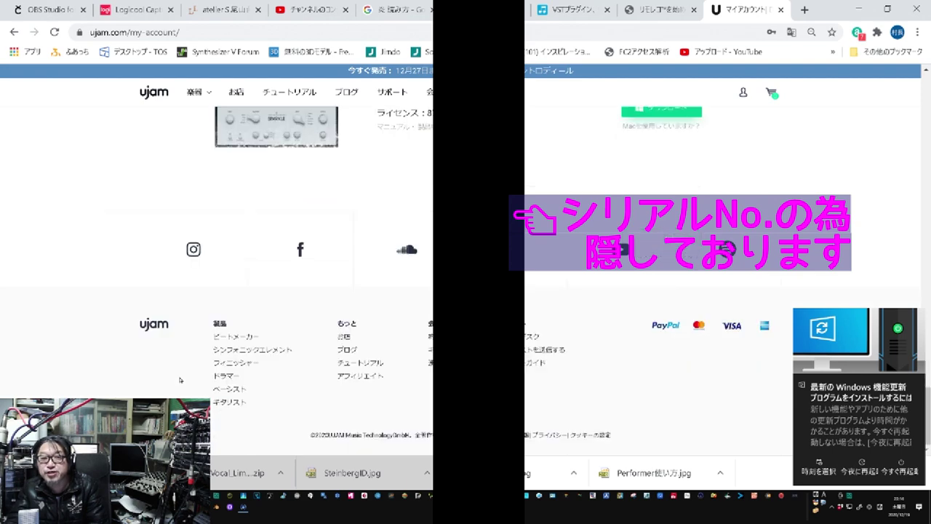
scroll(181, 379, up, 9)
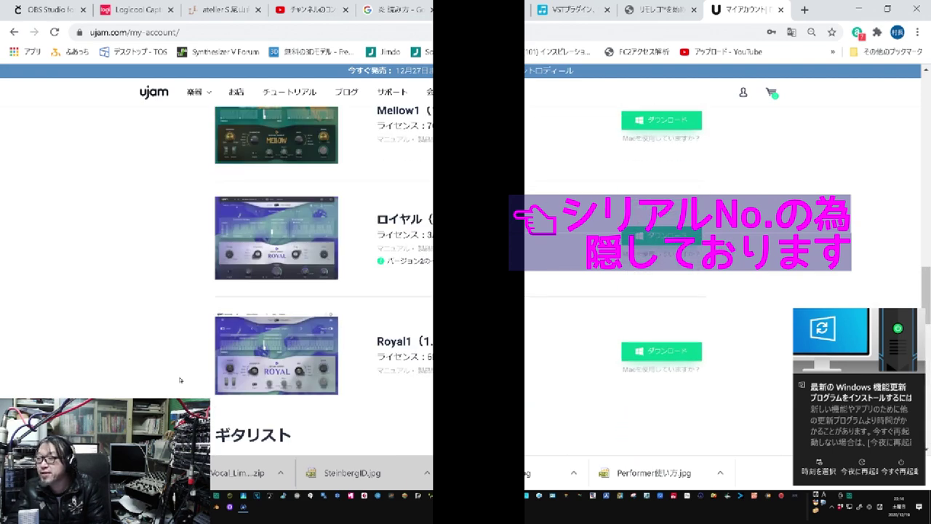
scroll(181, 380, up, 6)
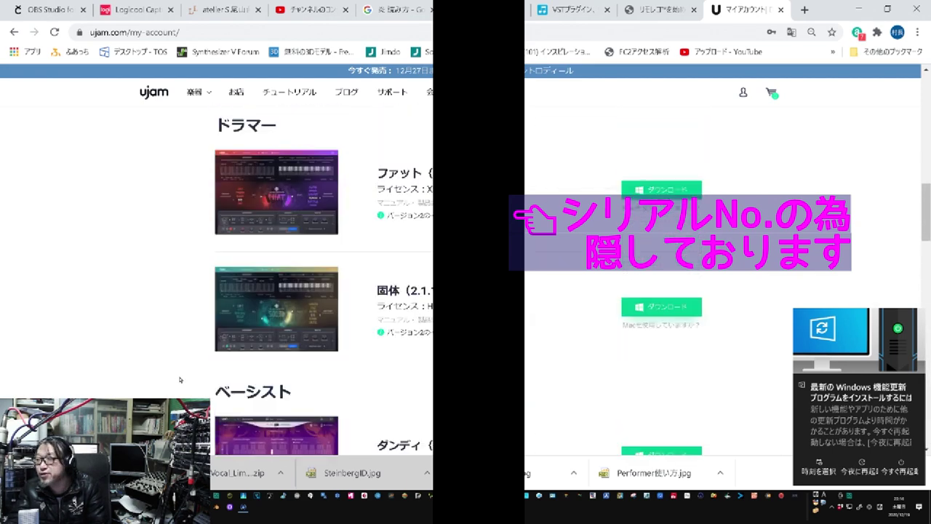
scroll(180, 380, up, 8)
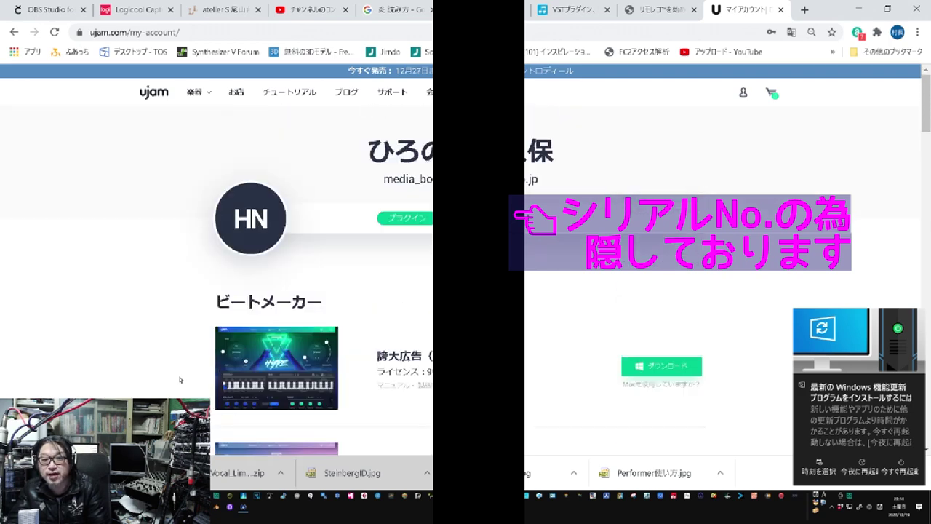
scroll(180, 380, down, 3)
scroll(181, 380, down, 3)
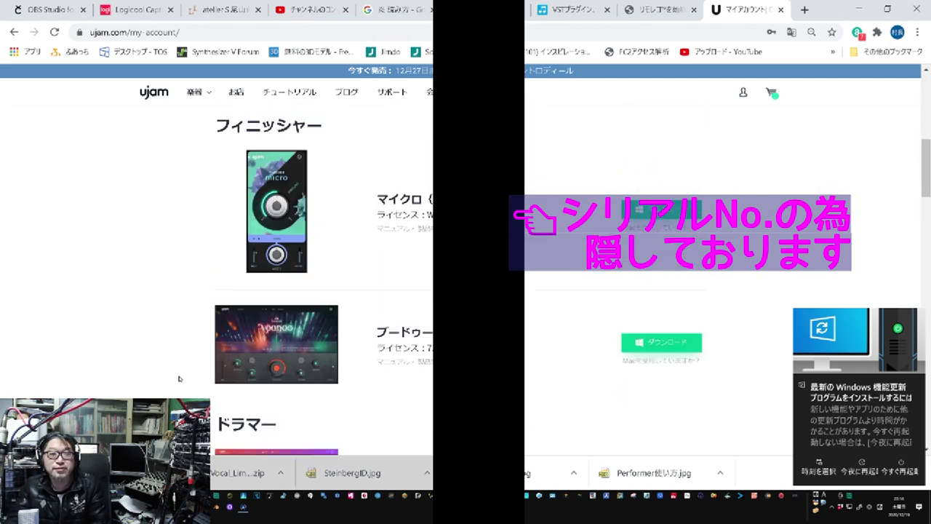
scroll(180, 380, down, 3)
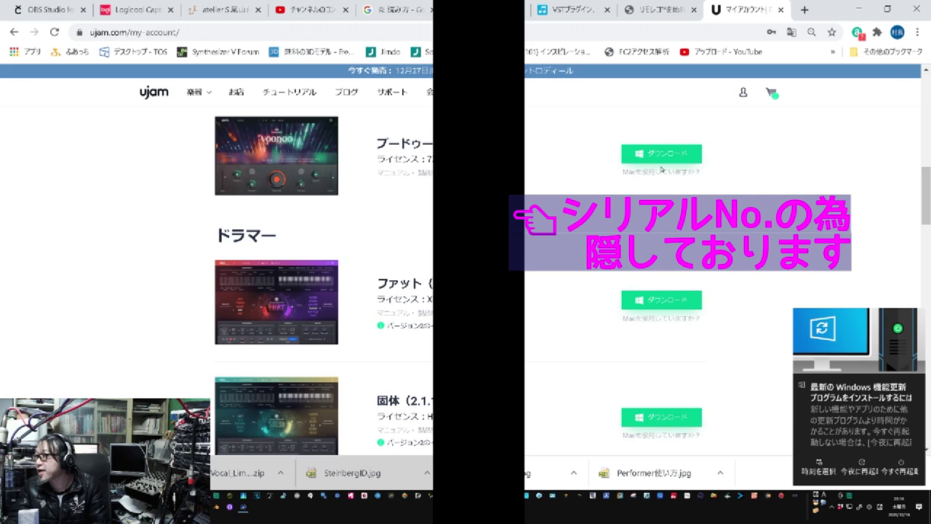